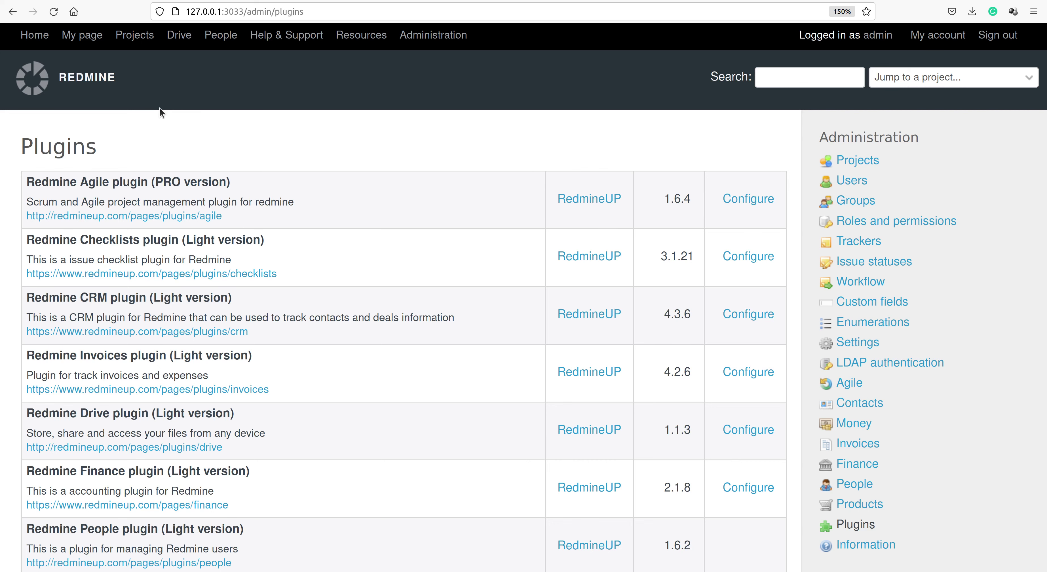
key("ctrl+t")
type("www.redmineup.com")
key("Return")
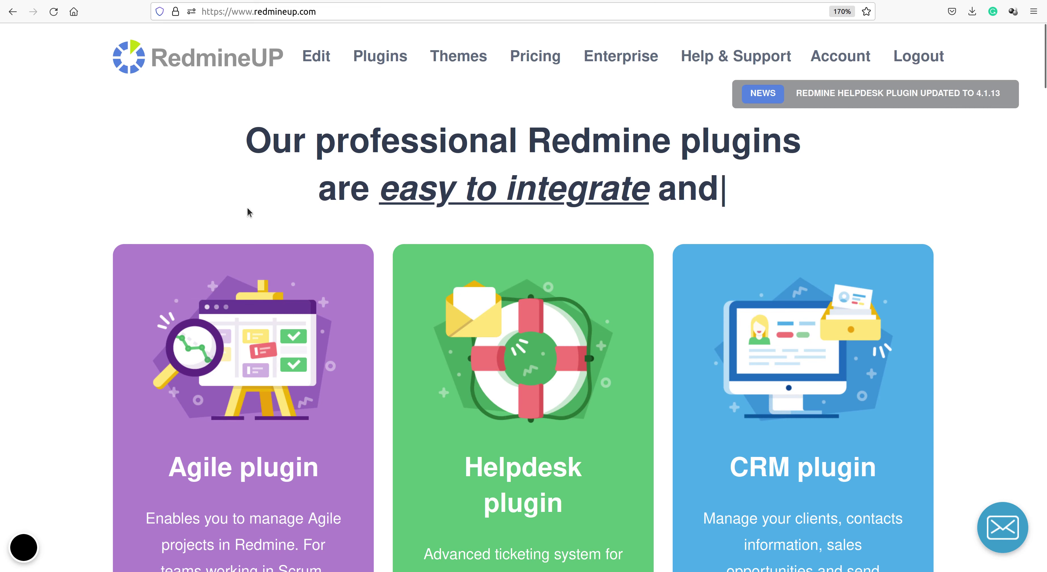
Find 'licen' on the page, view the License Manager access form, then close it
key("ctrl+f")
type("licen")
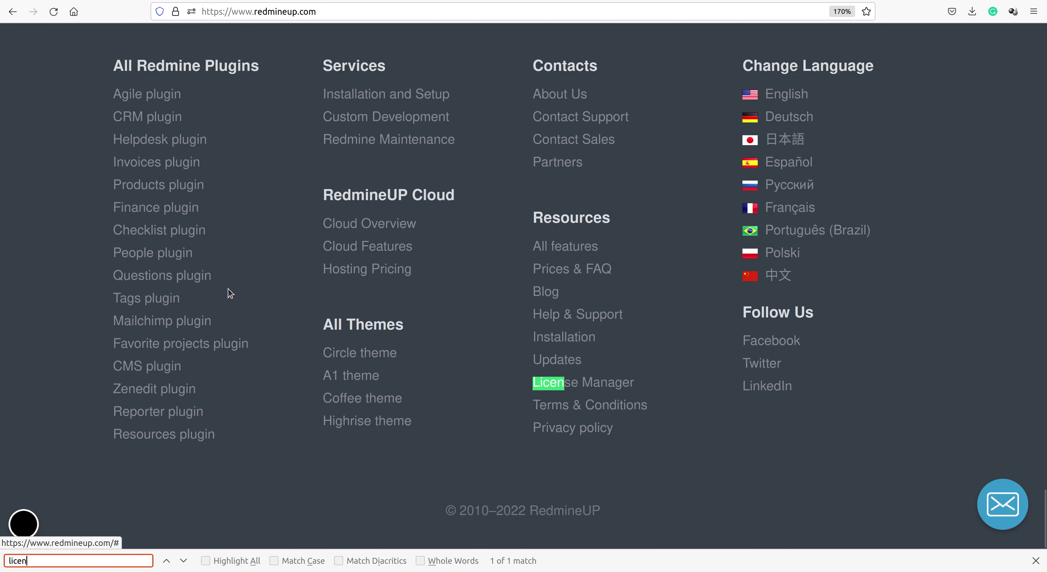
left_click(559, 387)
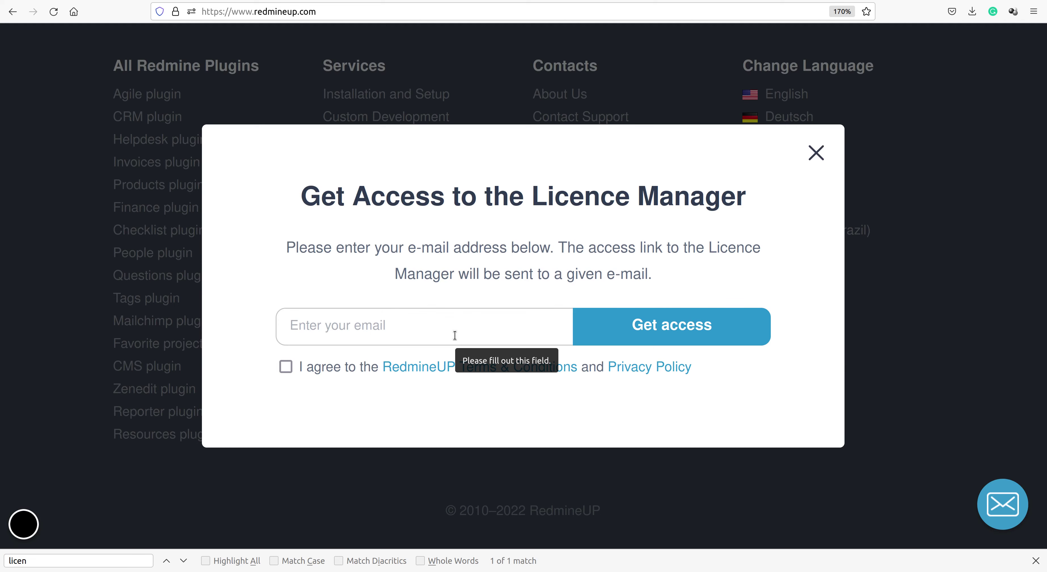
left_click(817, 153)
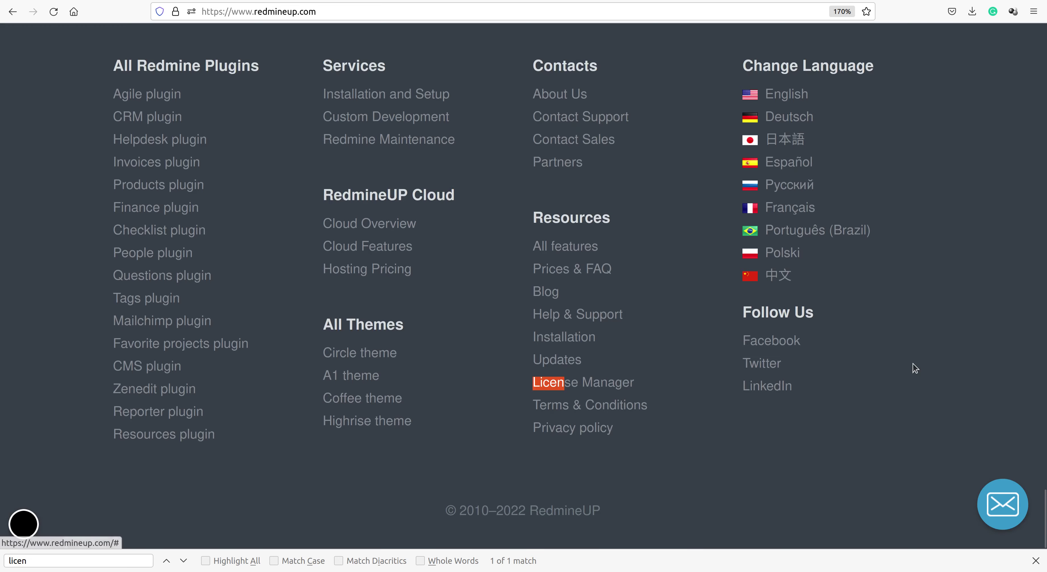
Look over the support ticket form, then return to the Redmine Plugins tab
left_click(1004, 505)
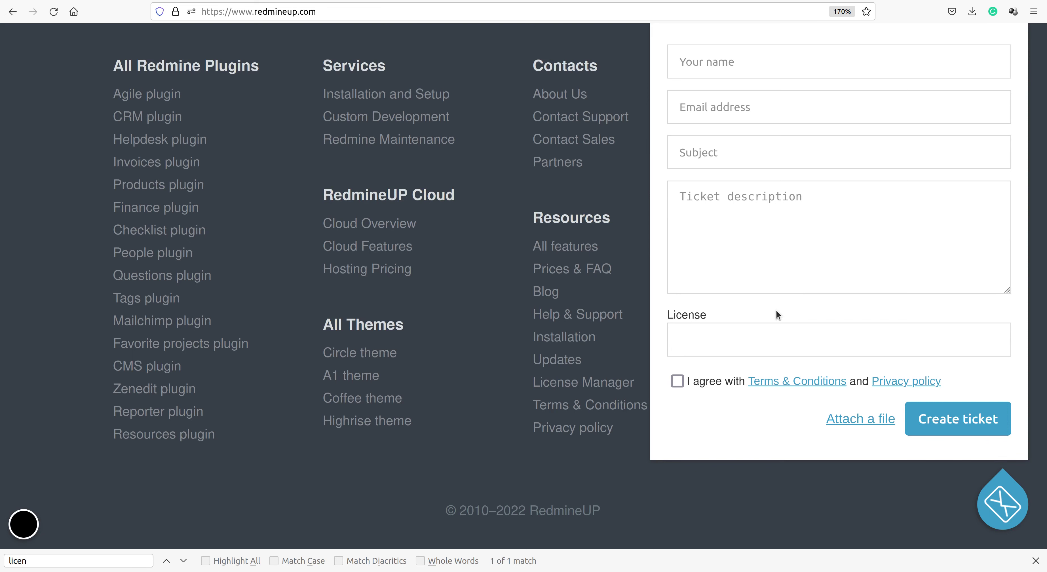
scroll(776, 315, "up", 3)
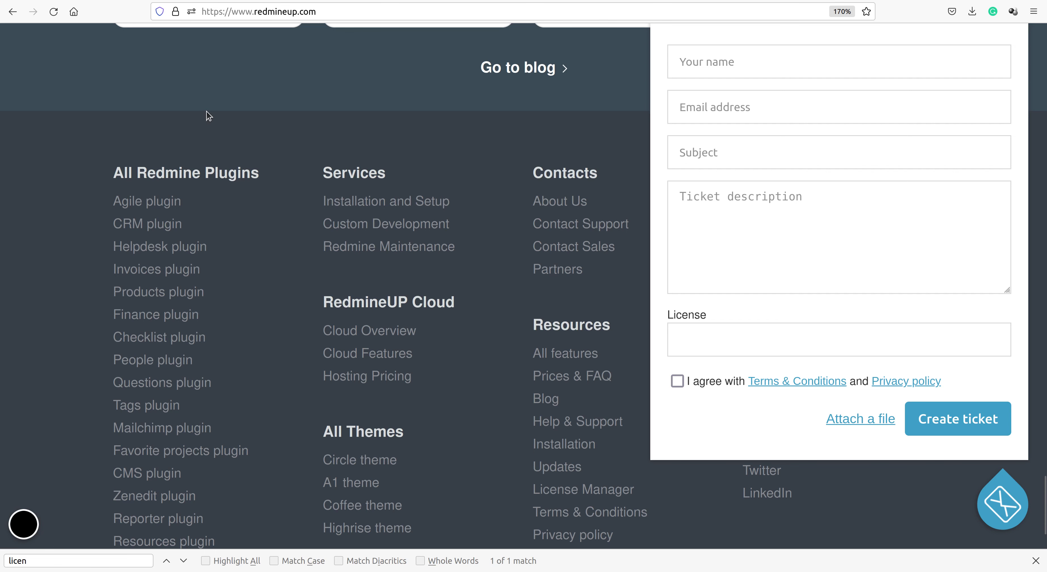
key("ctrl+Tab")
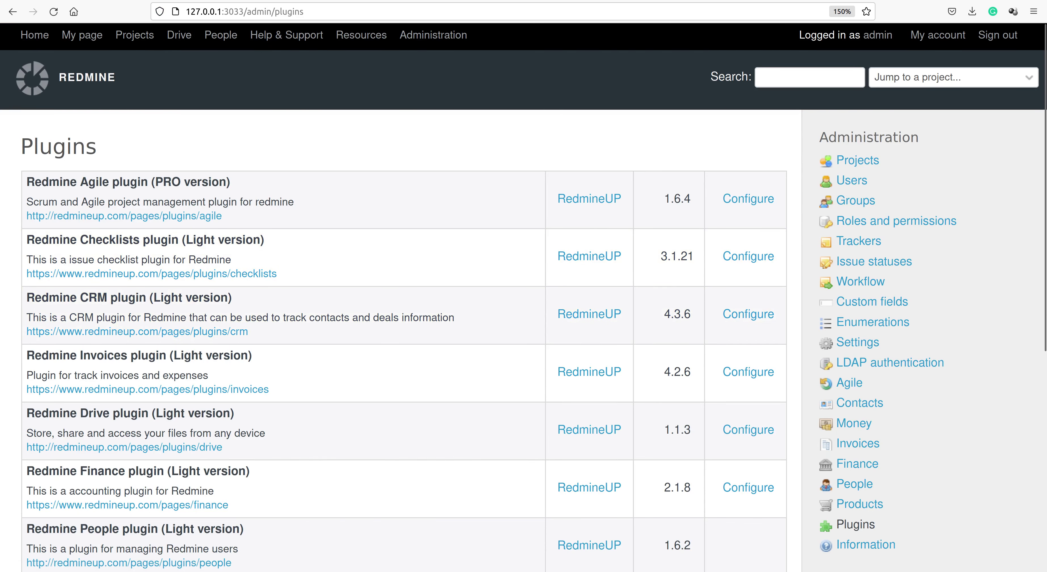
Move the old redmine_contacts folder in redmine-5.0.0/plugins to Trash
left_click(17, 34)
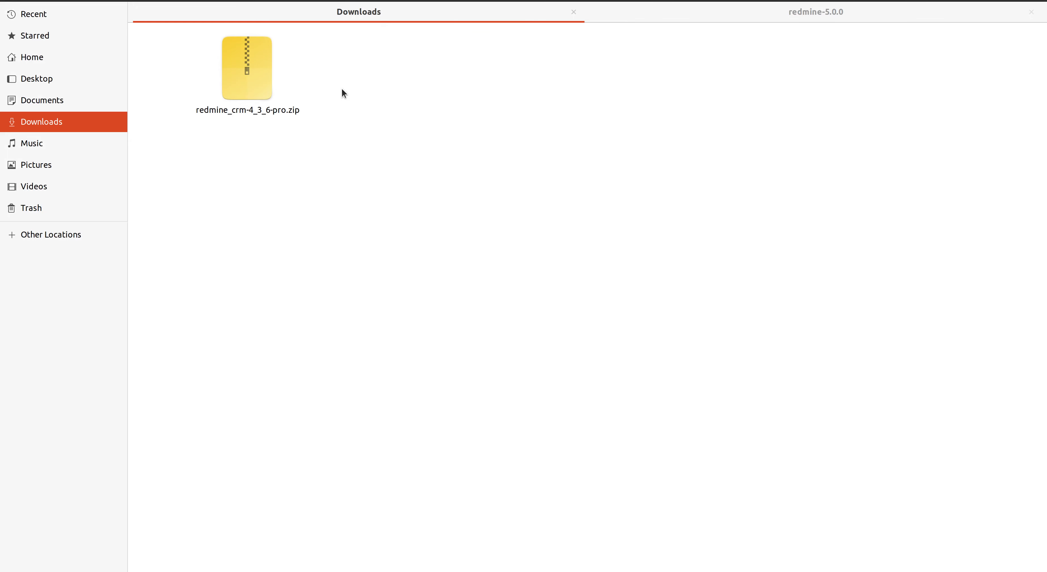
left_click(701, 12)
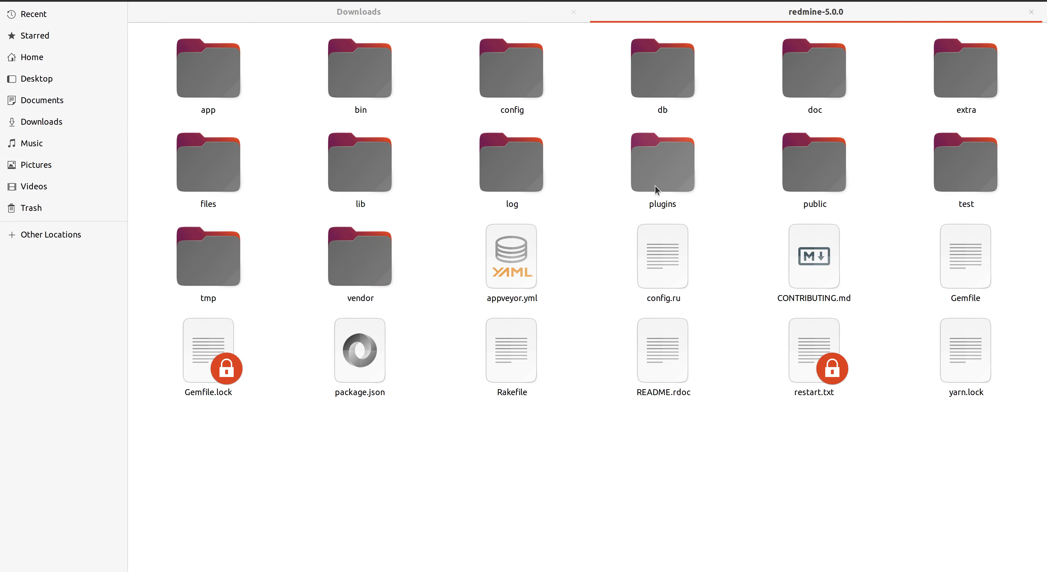
double_click(661, 176)
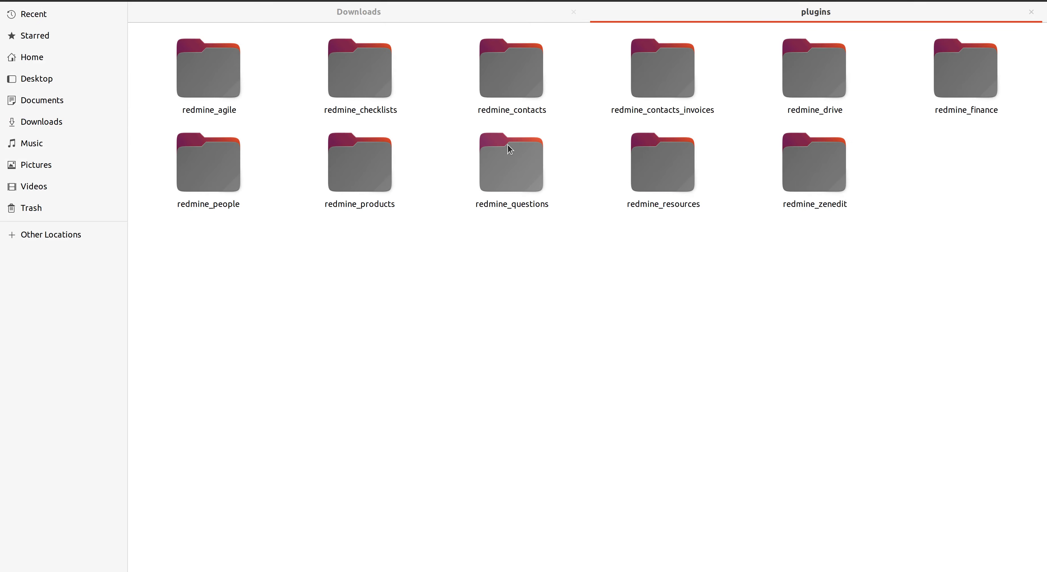
left_click(523, 70)
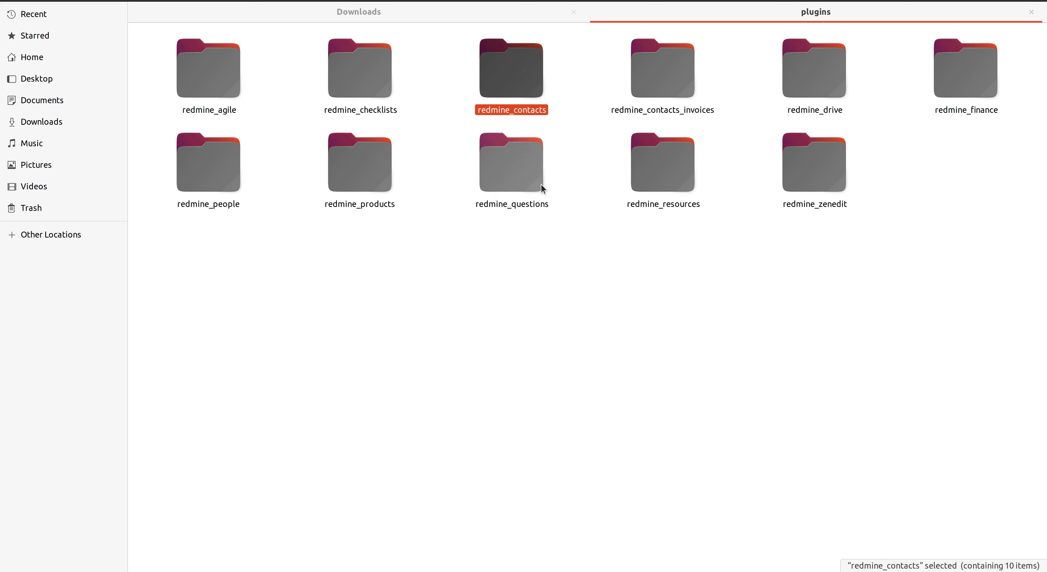
right_click(521, 90)
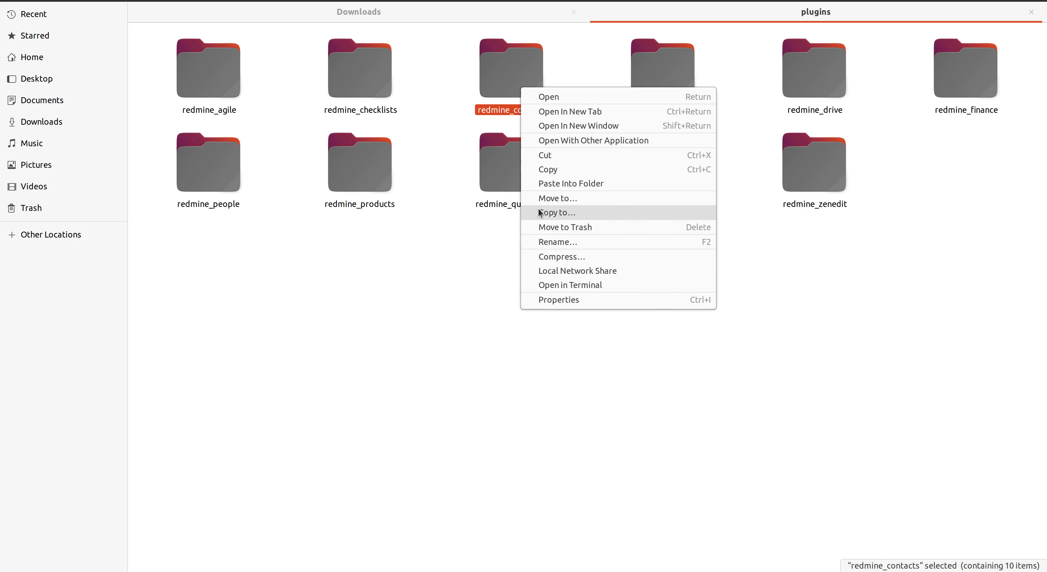
left_click(578, 228)
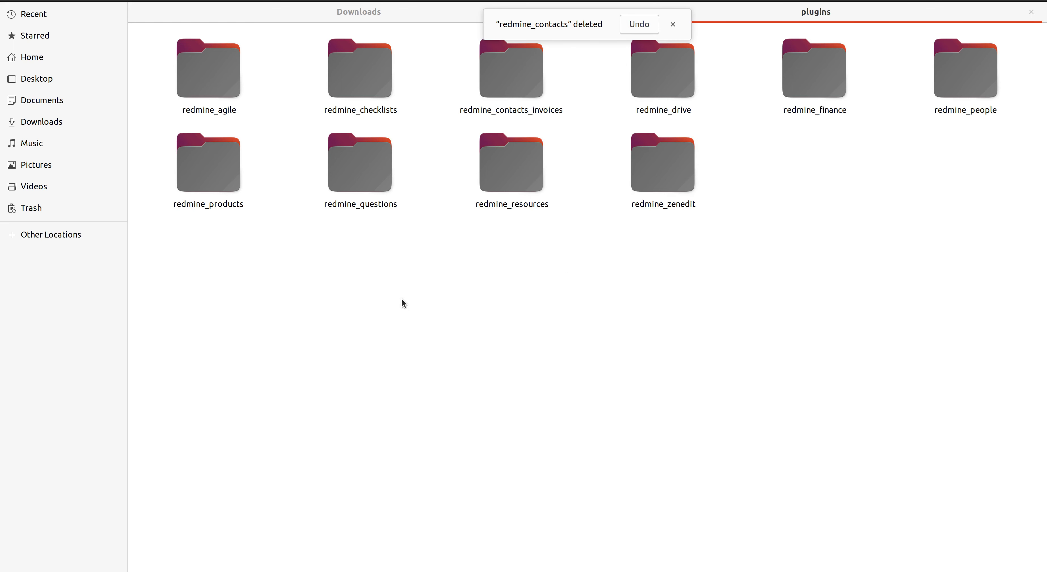
Extract the redmine_crm-4_3_6-pro archive in Downloads and open the extracted folder
left_click(364, 15)
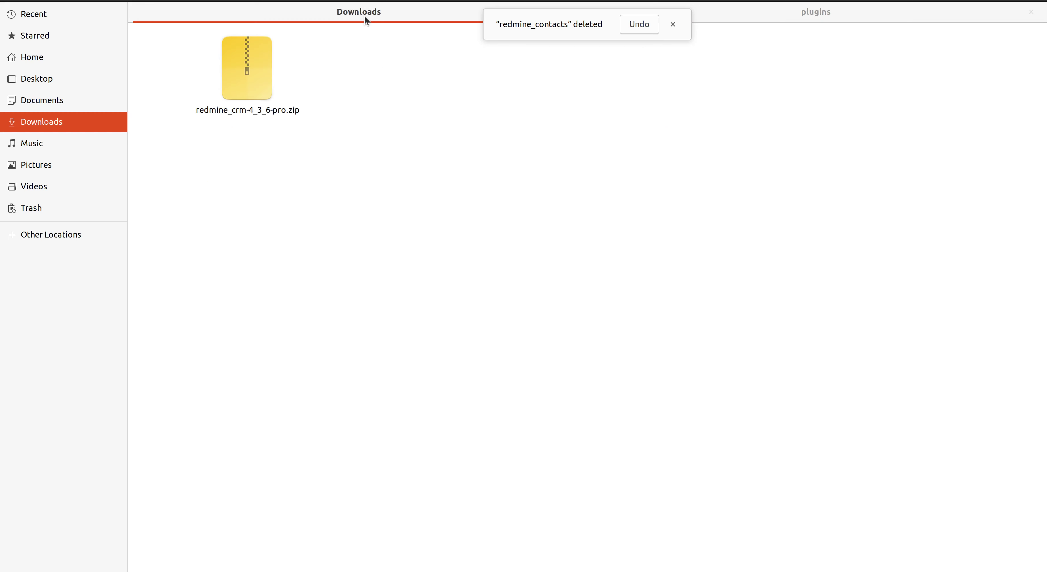
right_click(246, 96)
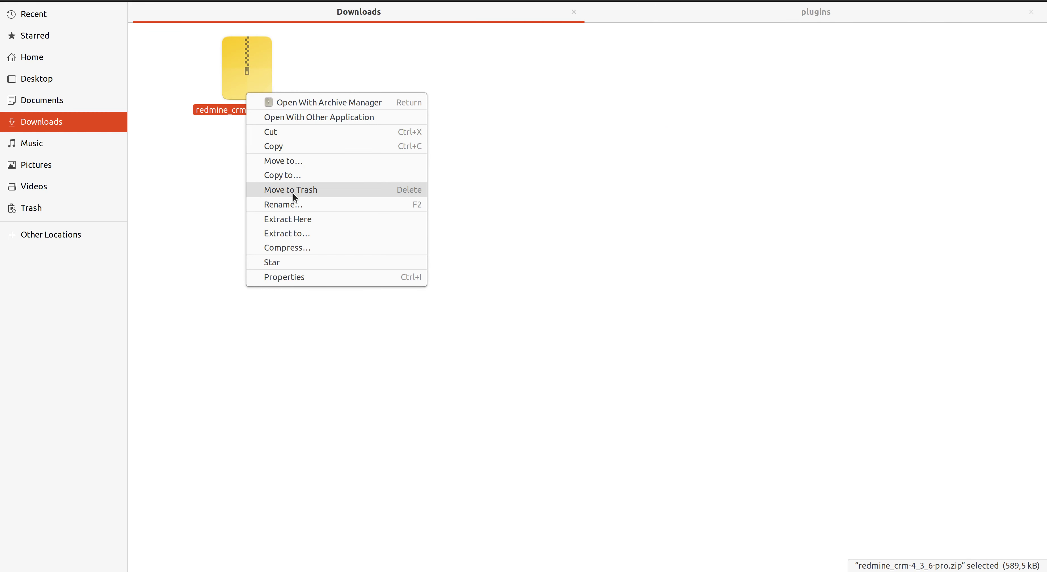
left_click(314, 219)
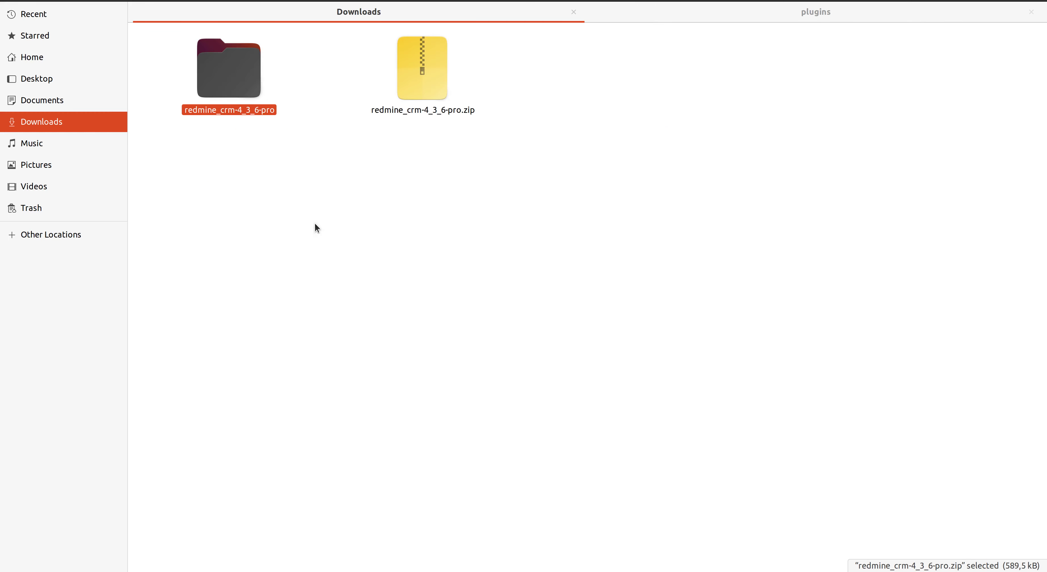
double_click(235, 79)
Copy the new redmine_contacts folder into the Redmine plugins folder
right_click(246, 79)
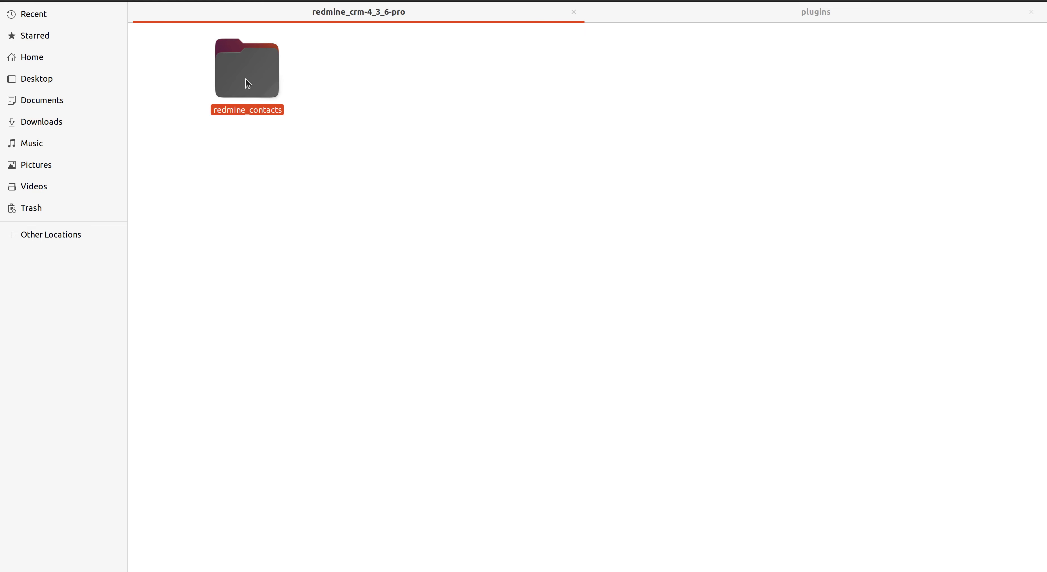
left_click(277, 161)
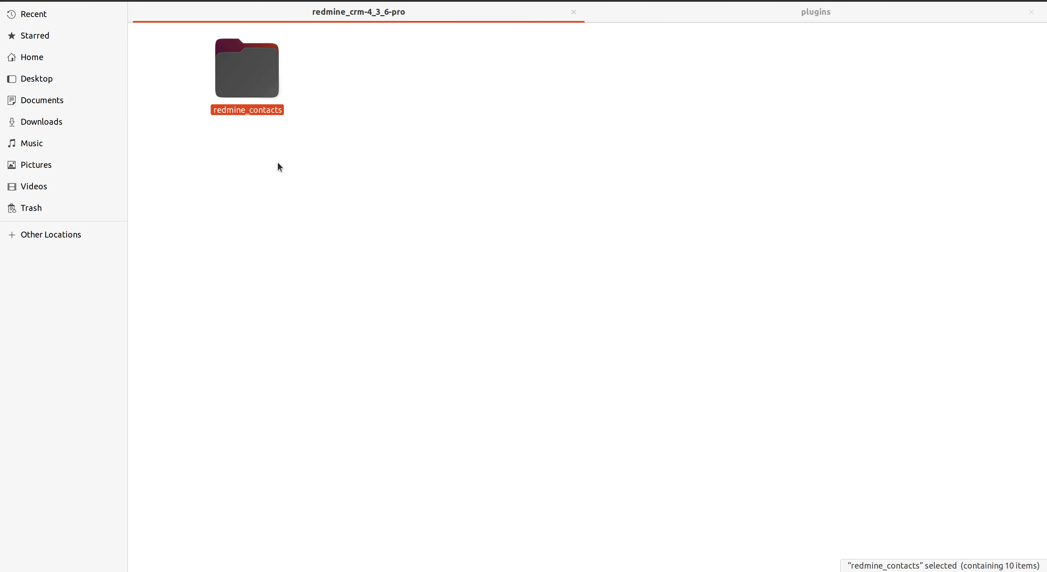
left_click(741, 12)
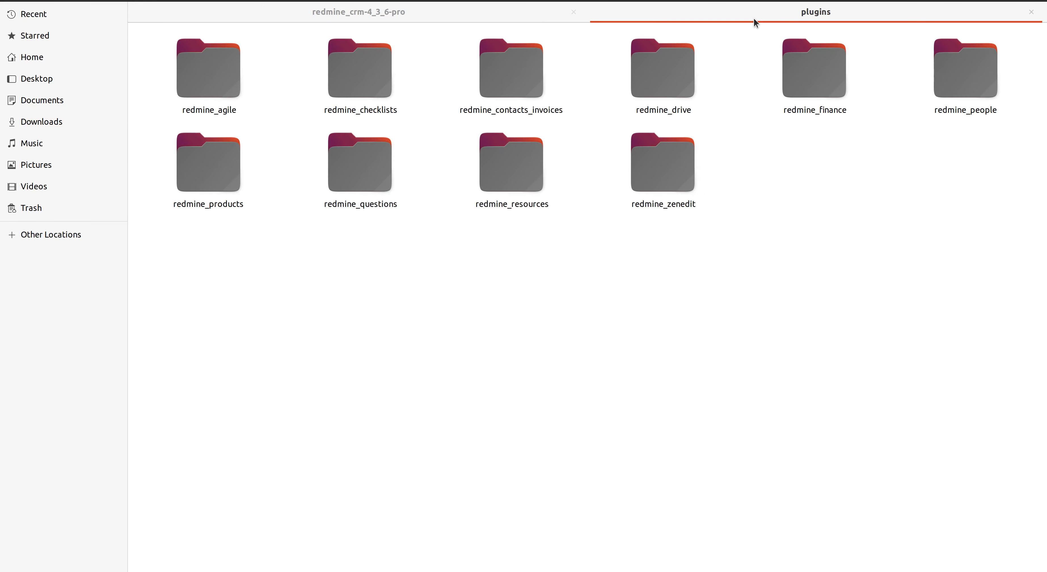
right_click(604, 295)
left_click(639, 333)
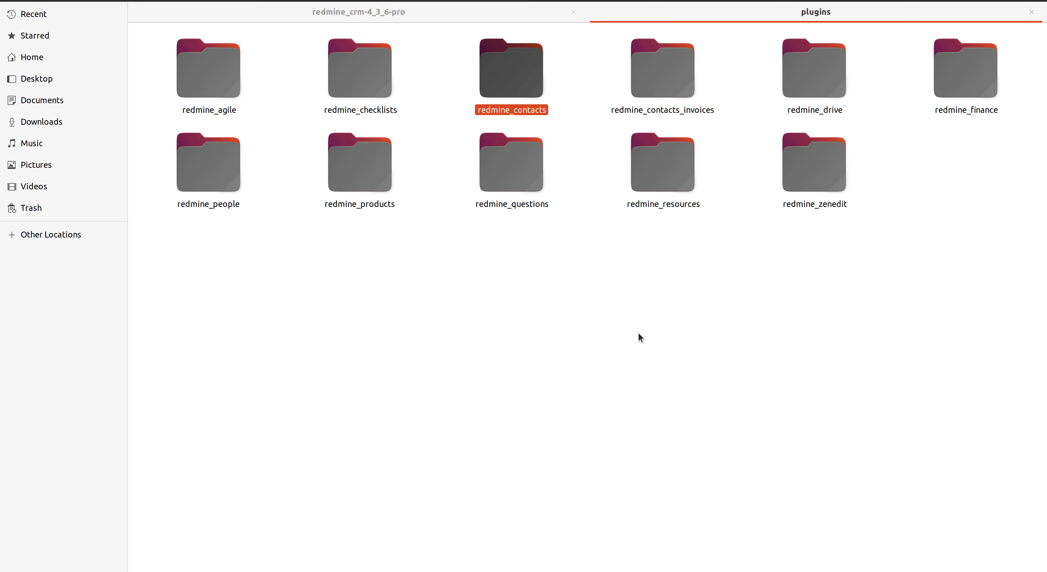
left_click(638, 333)
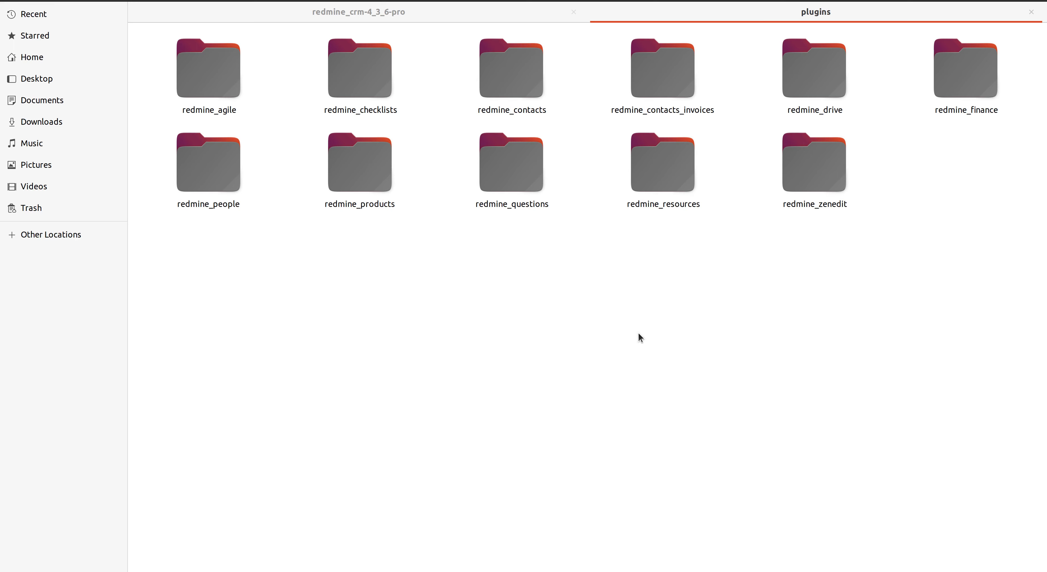
Open a Terminal window and position it at the lower right of the screen
key("ctrl+alt+t")
double_click(266, 7)
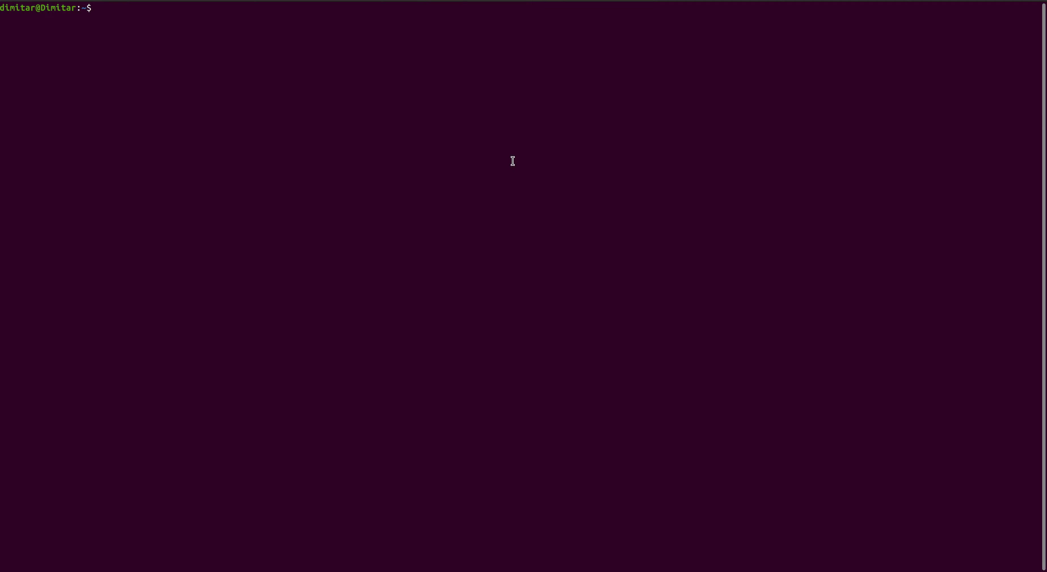
double_click(560, 3)
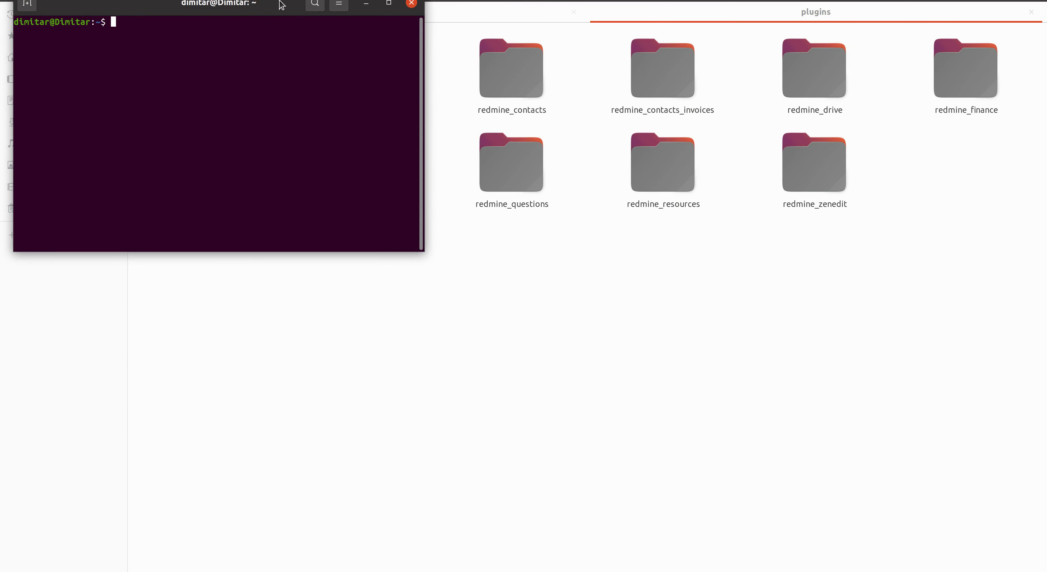
left_click_drag(281, 5, 775, 254)
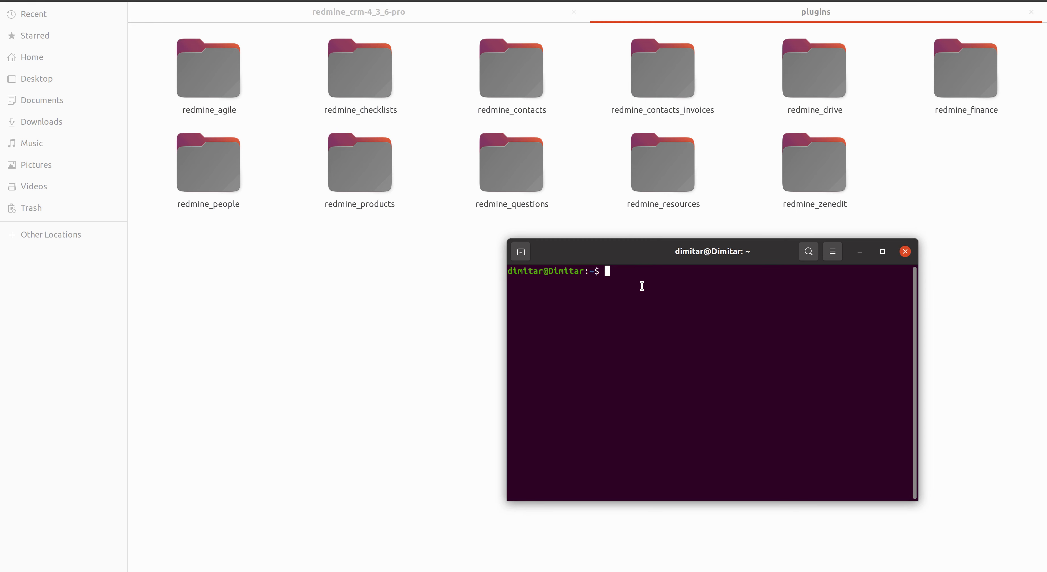
key("F11")
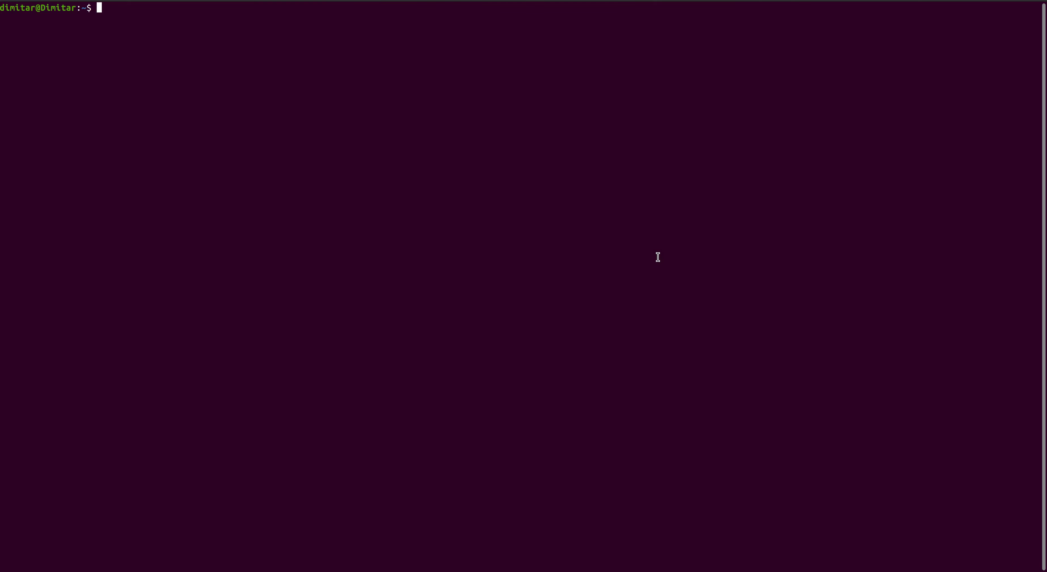
key("F11")
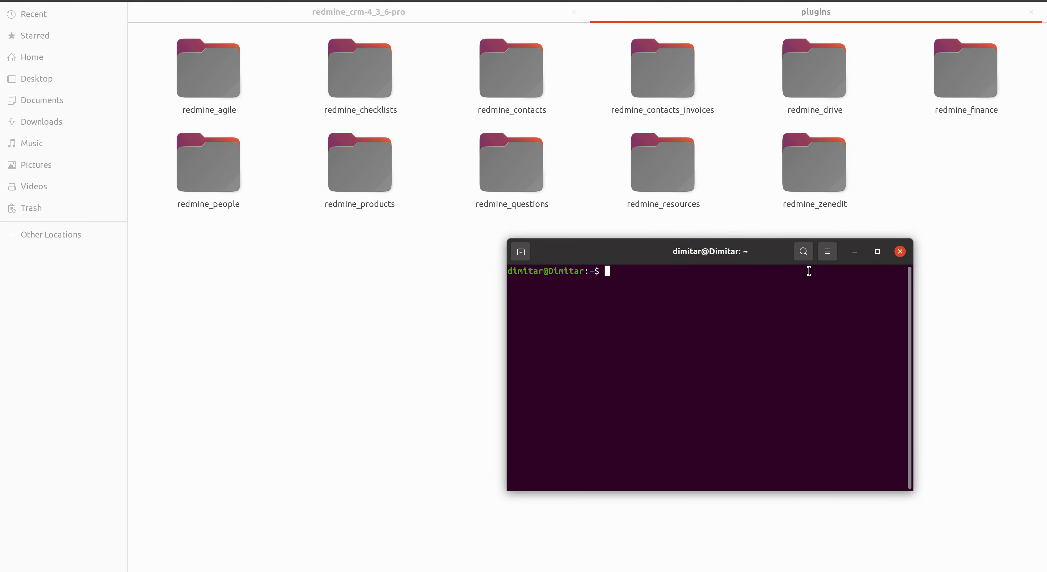
Zoom the terminal text in four times and move the window up-left over the folders
left_click(833, 256)
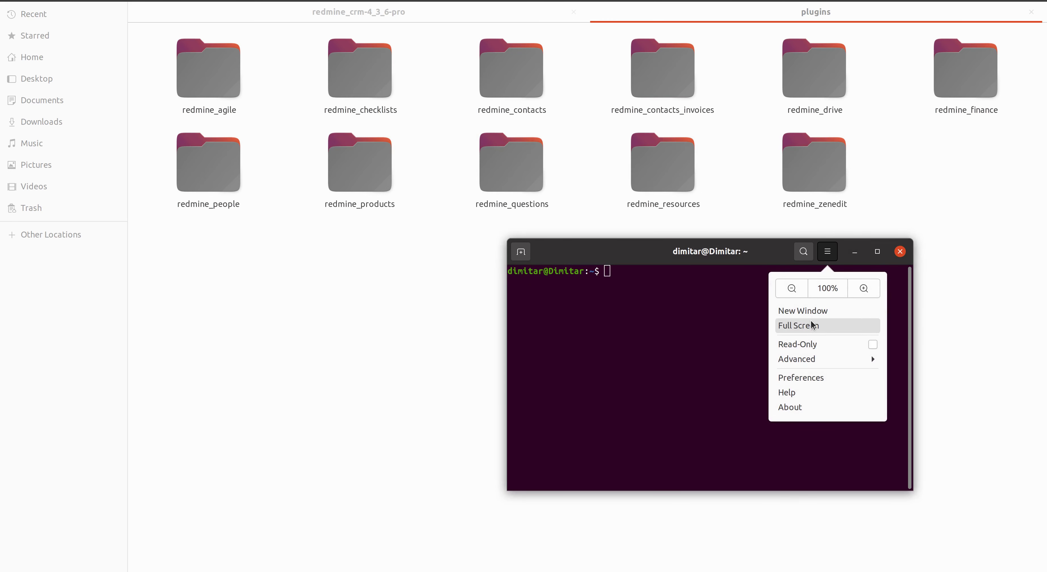
left_click(847, 292)
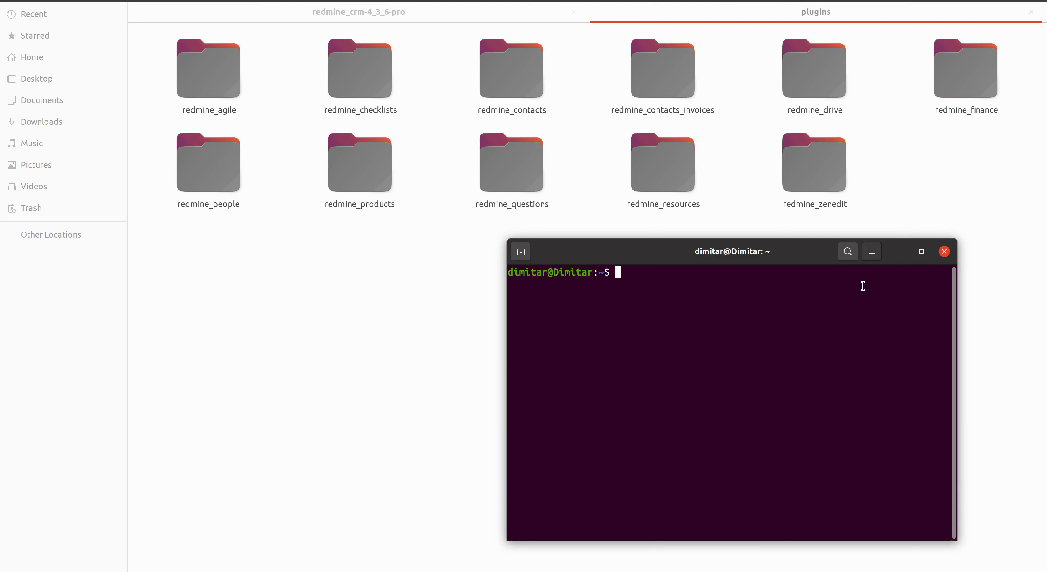
left_click(872, 253)
left_click(908, 289)
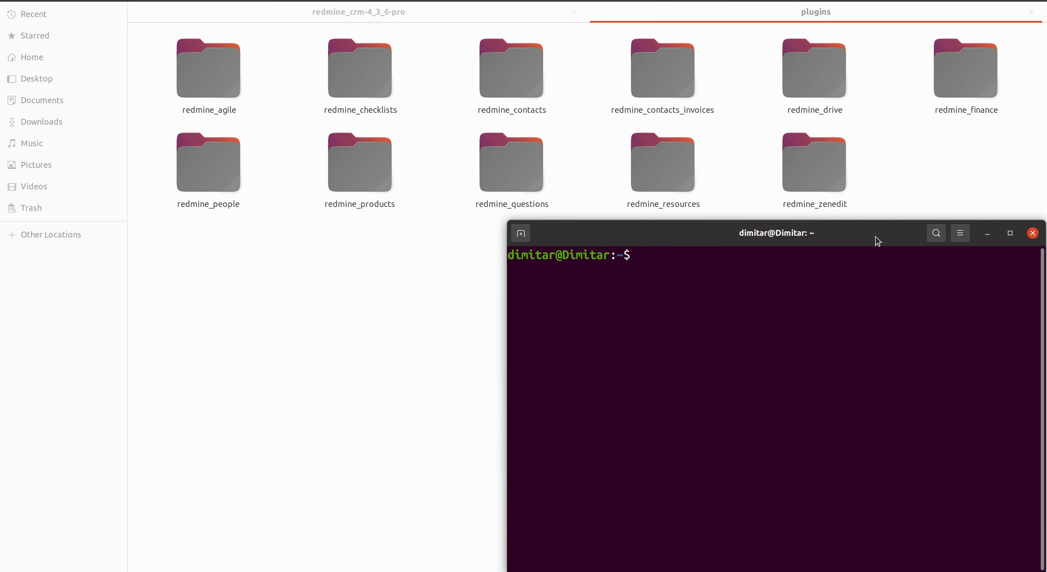
left_click_drag(877, 237, 744, 173)
left_click(827, 164)
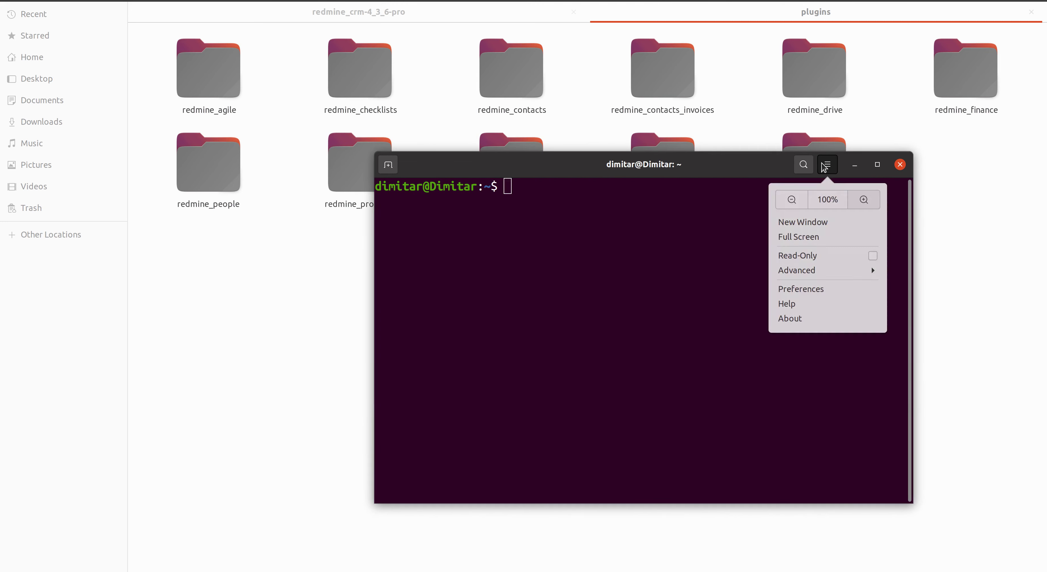
left_click(863, 202)
left_click_drag(584, 162, 479, 143)
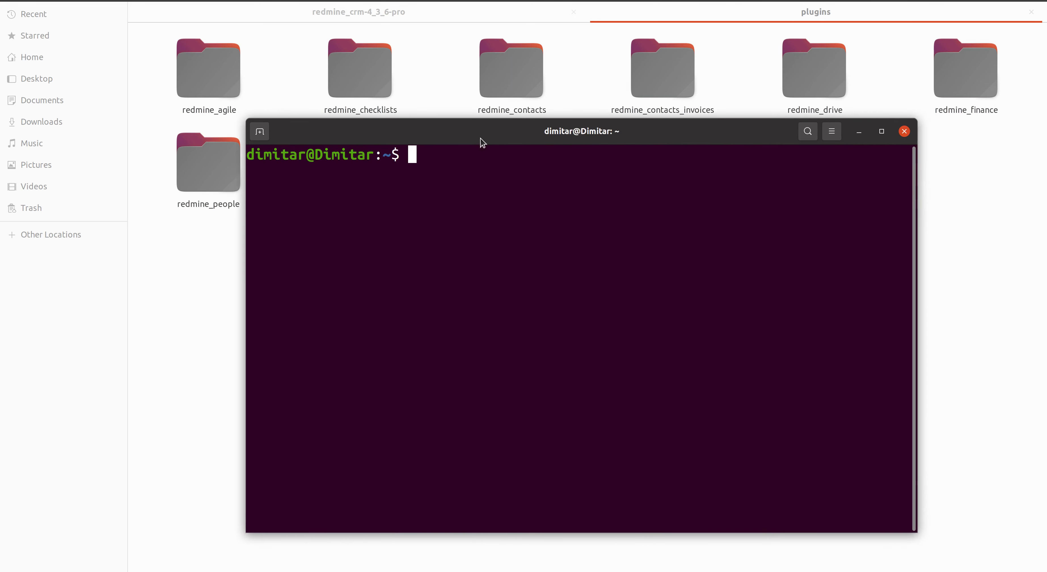
In the redmine-5.0.0 folder, switch to root and run bundle install
type("cd /home/dimitar/re")
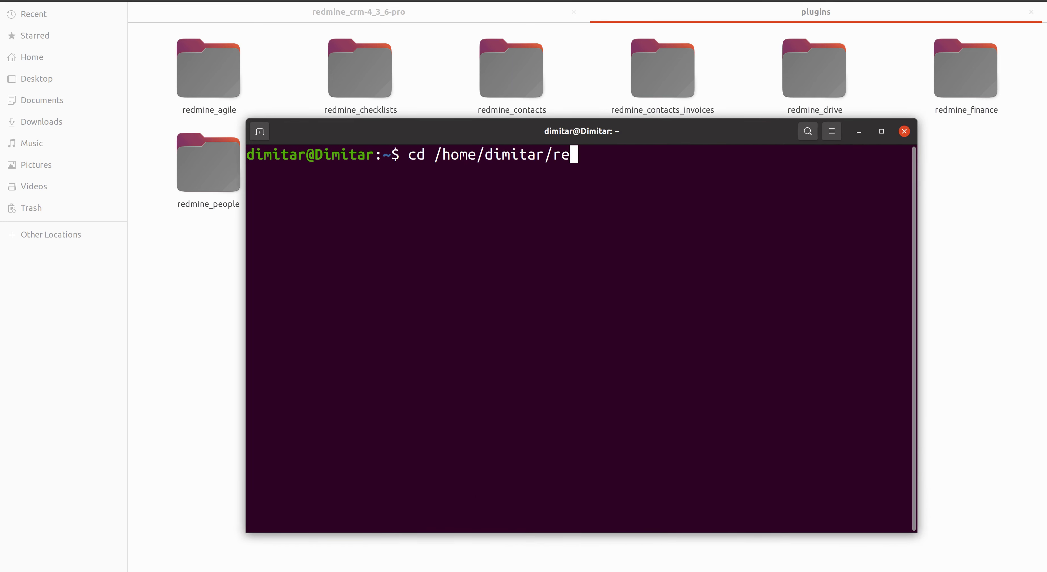
type("dmine-5")
key("Tab")
key("Return")
type("su")
key("Return")
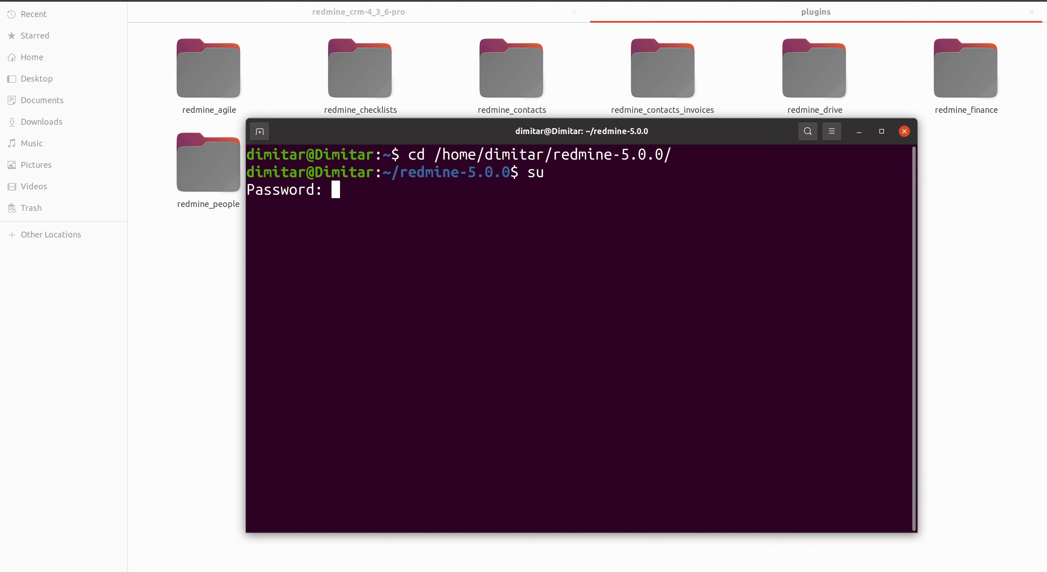
key("Return")
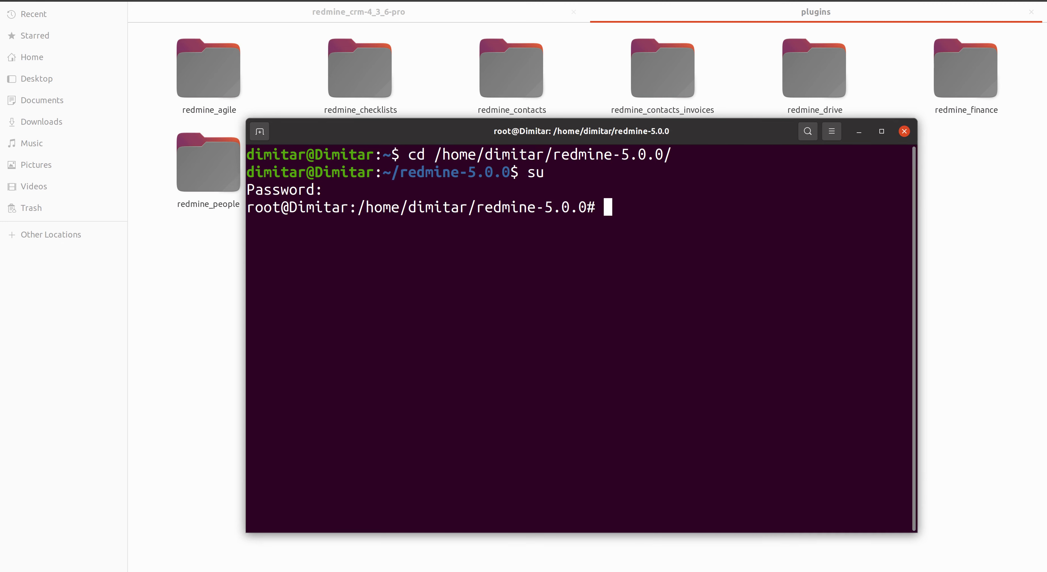
type("bundle install")
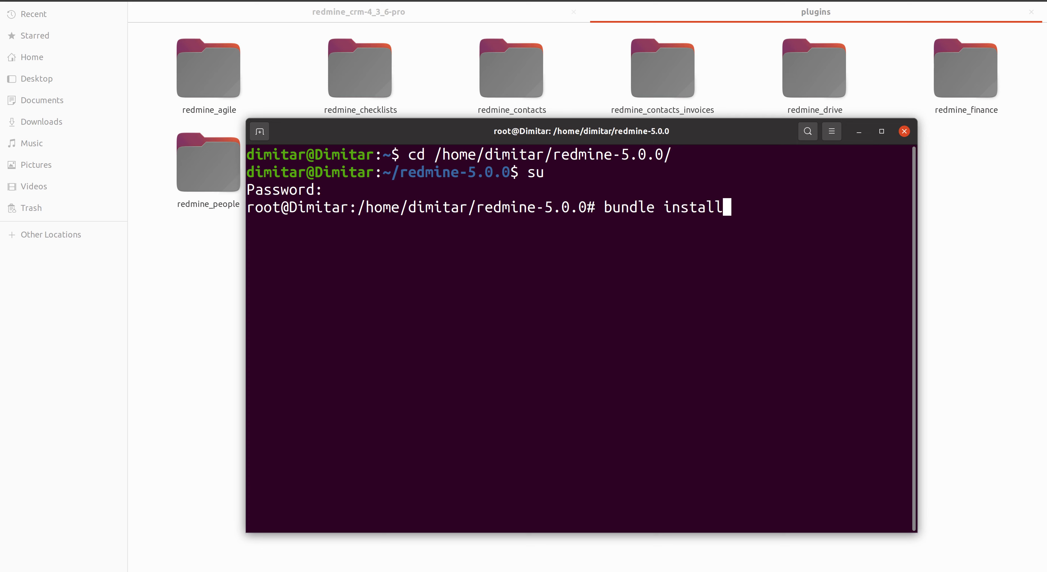
key("Return")
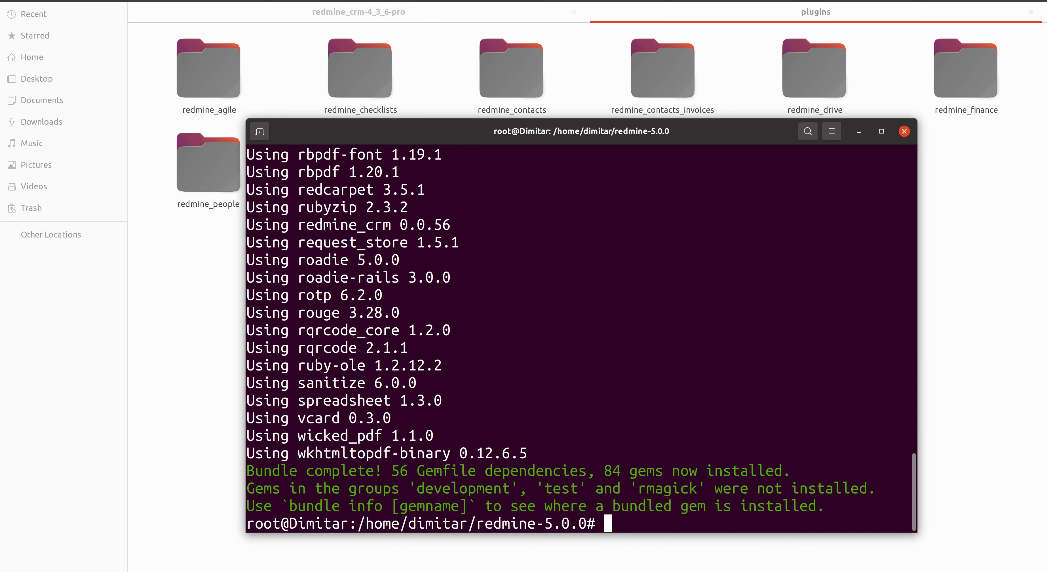
Rerun the plugin migration with NAME=redmine_contacts, then run touch tmp/restart.txt
key("Up")
key("Up")
key("Up")
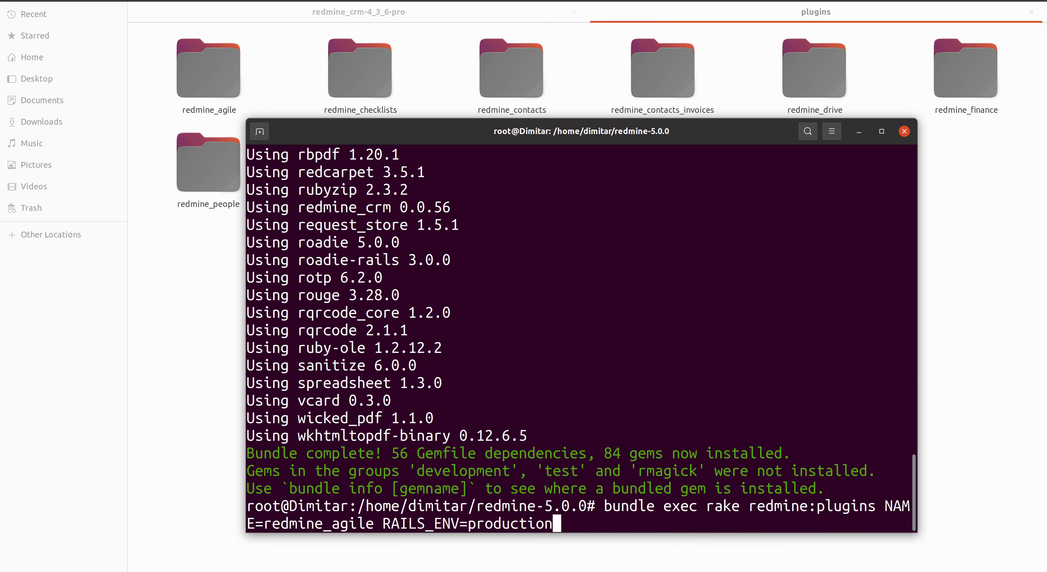
key("Left")
key("Left")
key("Left")
key("Left")
key("Left")
key("Left")
key("Left")
key("Left")
key("Left")
key("Left")
key("Left")
key("Left")
key("Left")
key("Left")
key("Left")
key("Left")
key("Left")
key("Left")
key("Left")
key("Left")
key("Left")
key("BackSpace")
key("BackSpace")
key("BackSpace")
key("BackSpace")
key("BackSpace")
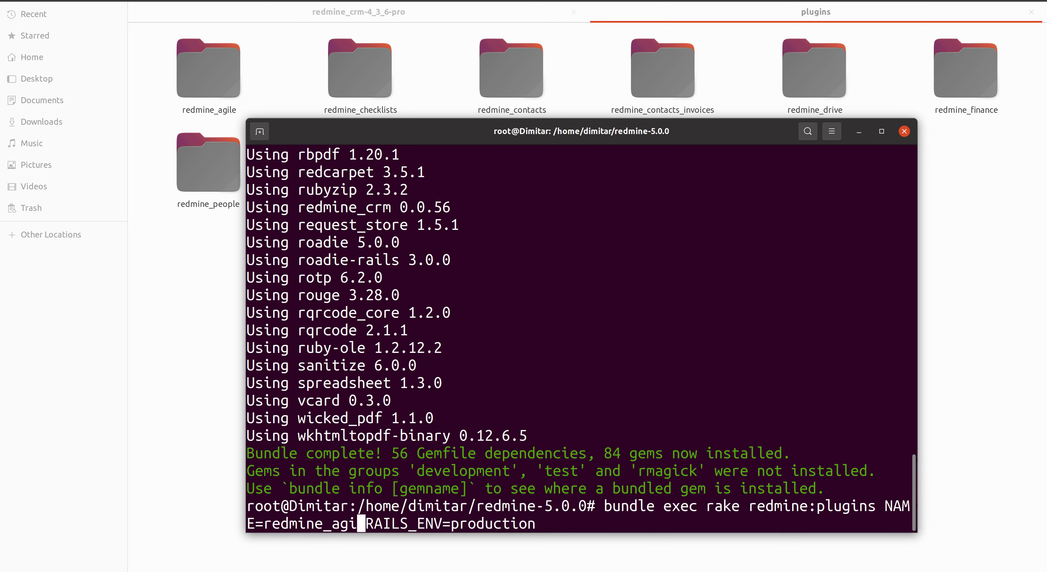
type("contacts")
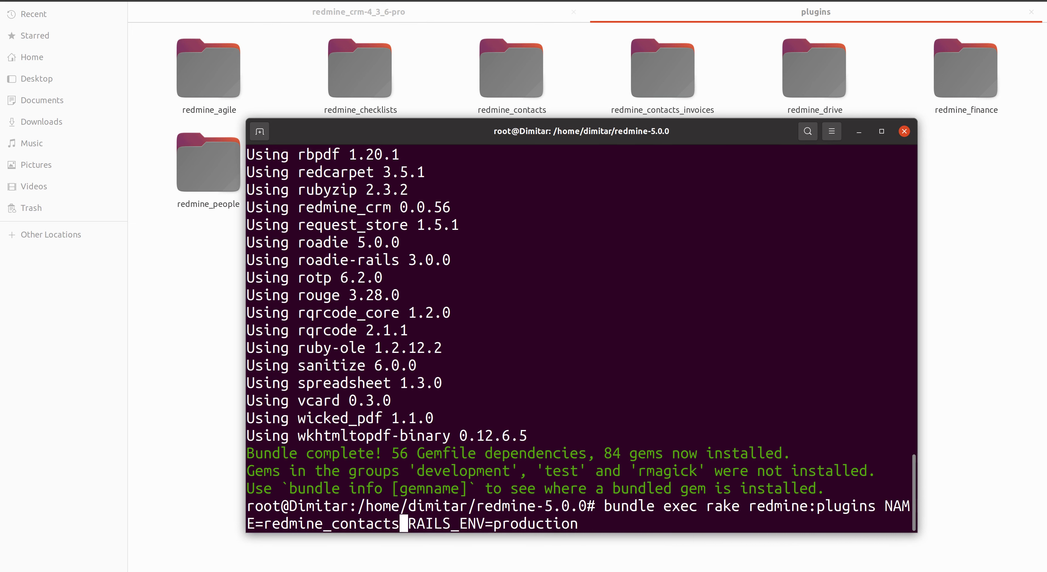
key("Return")
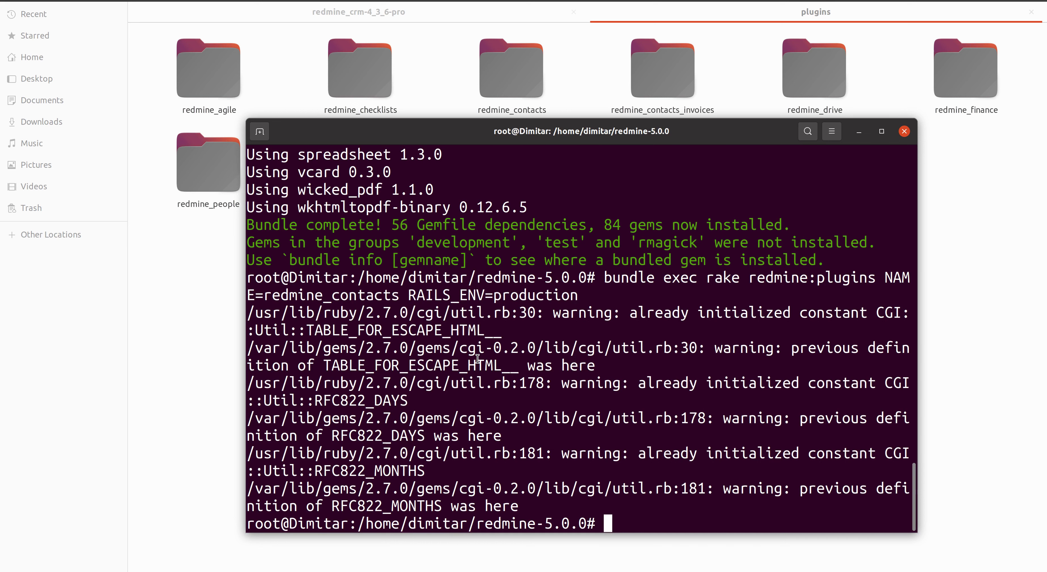
type("touch t")
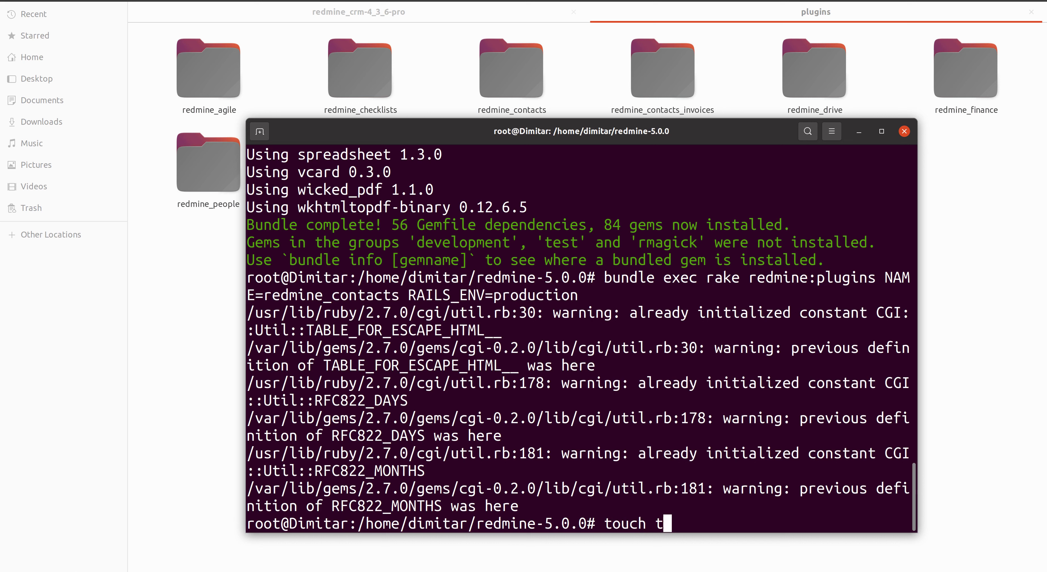
type("mp/restart.txt")
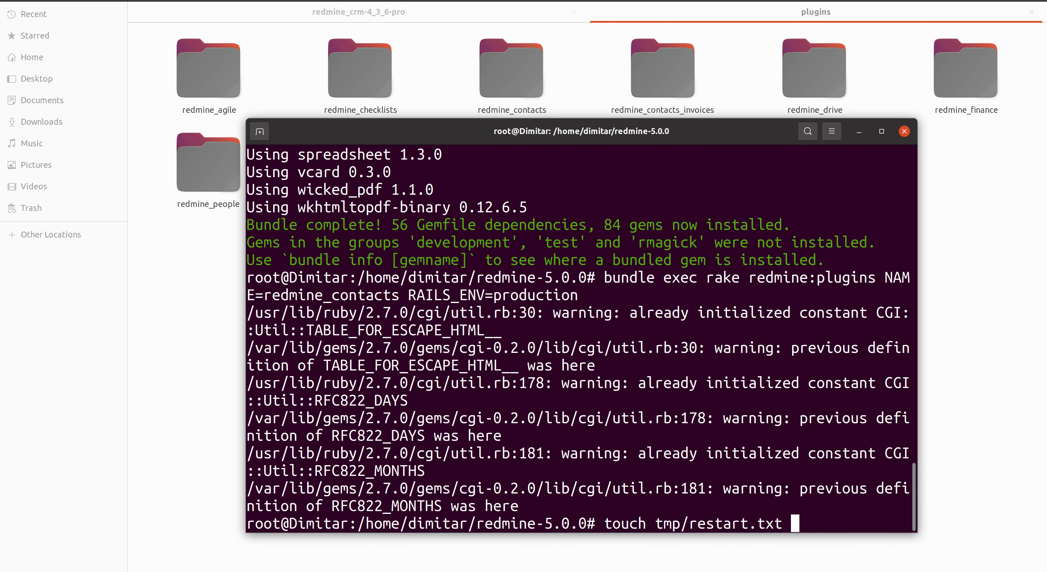
key("Return")
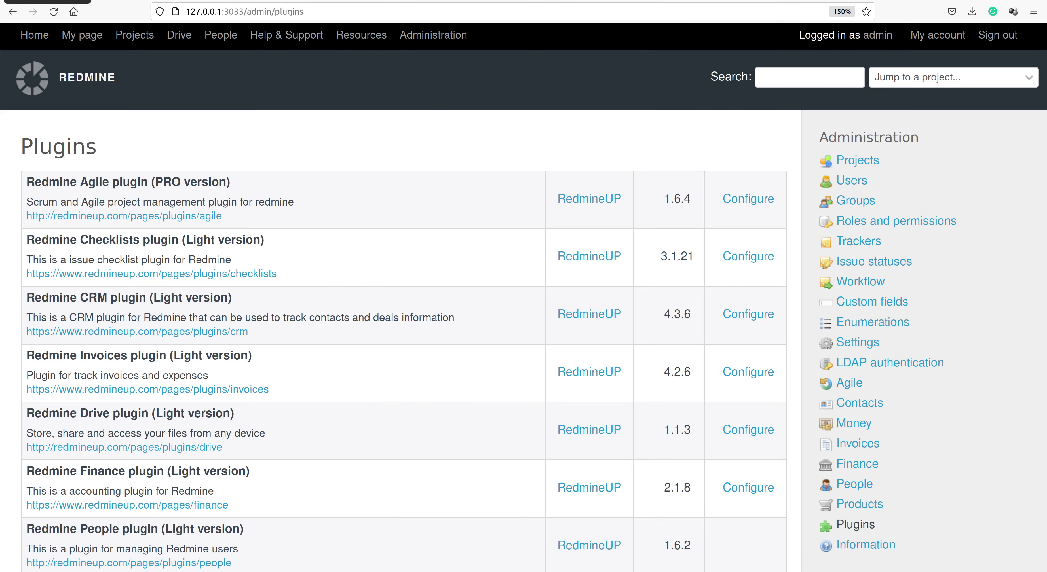
Reload the Plugins page and highlight the CRM plugin's PRO title, version 4.3.6
left_click(53, 11)
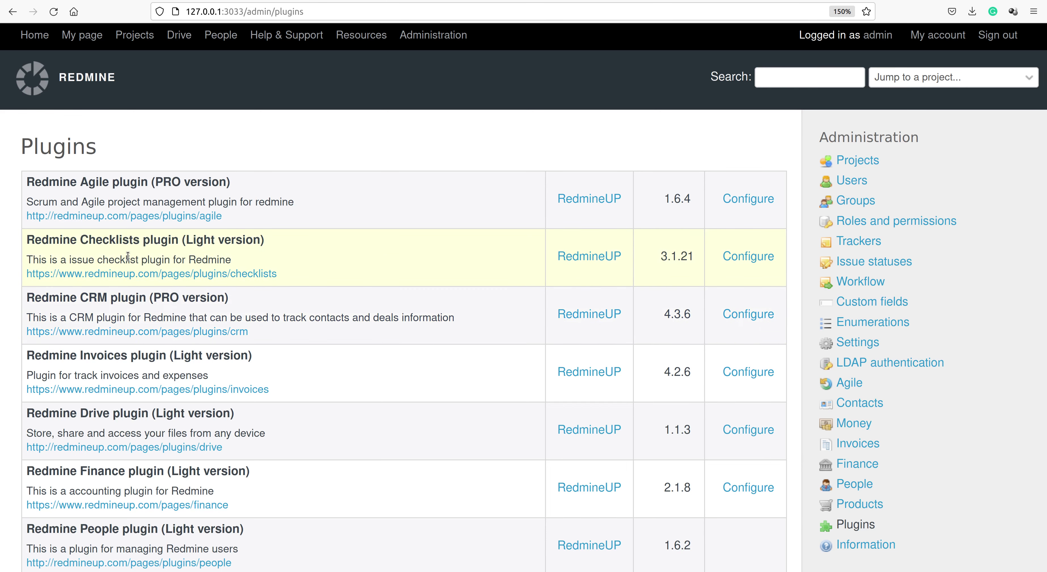
double_click(169, 298)
triple_click(169, 299)
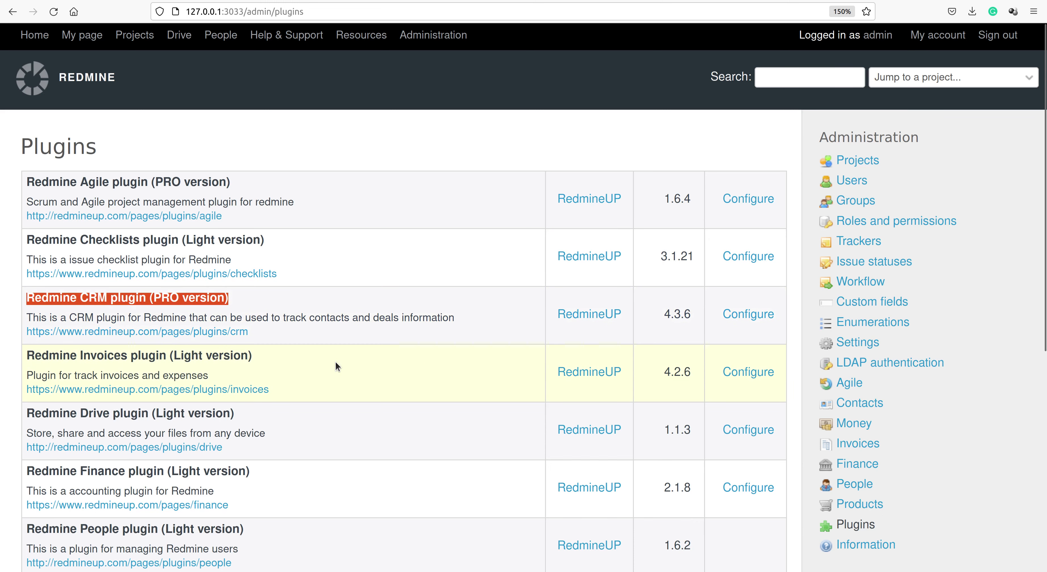